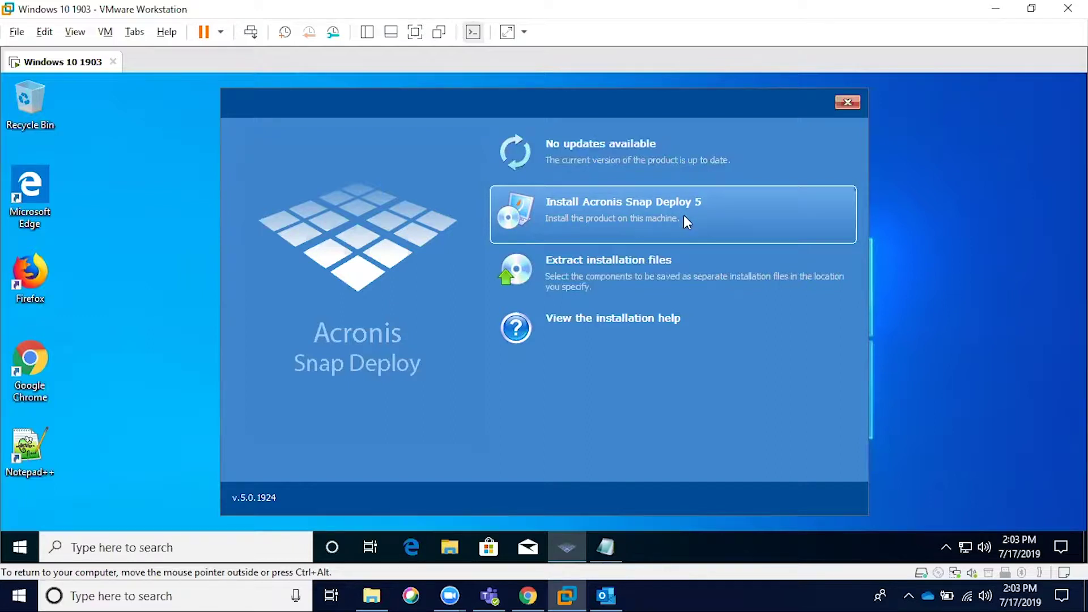
Start installing Acronis Snap Deploy 5 and accept the license agreement terms.
click(684, 217)
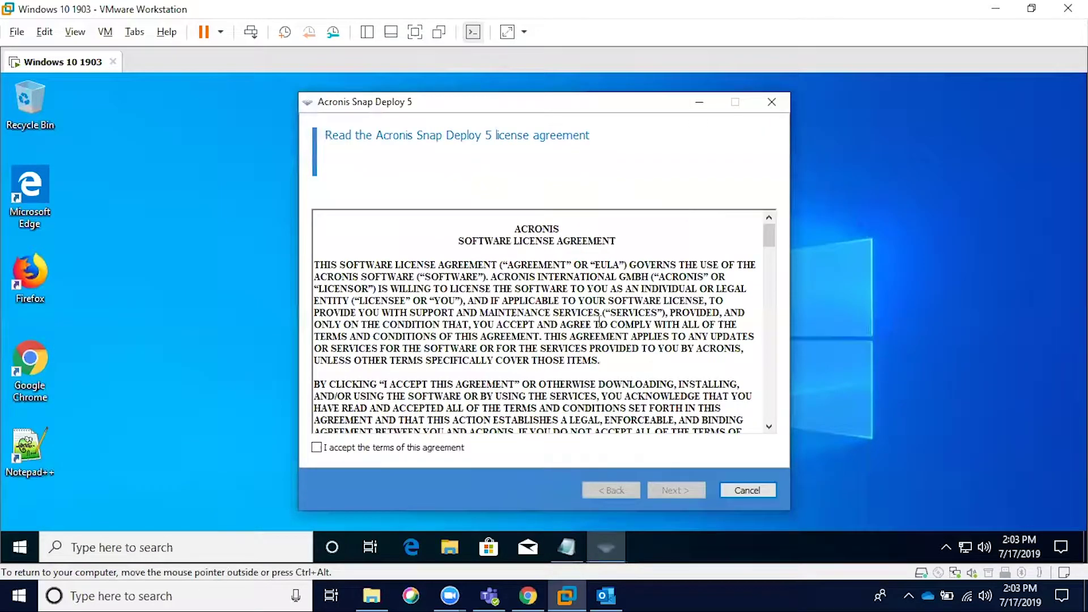
click(392, 452)
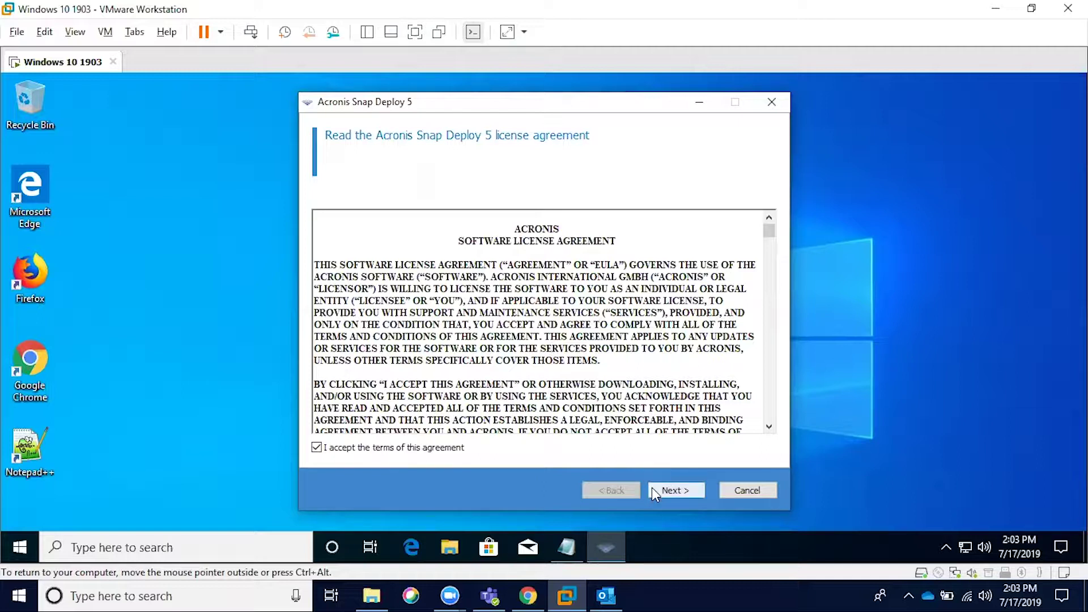
click(666, 492)
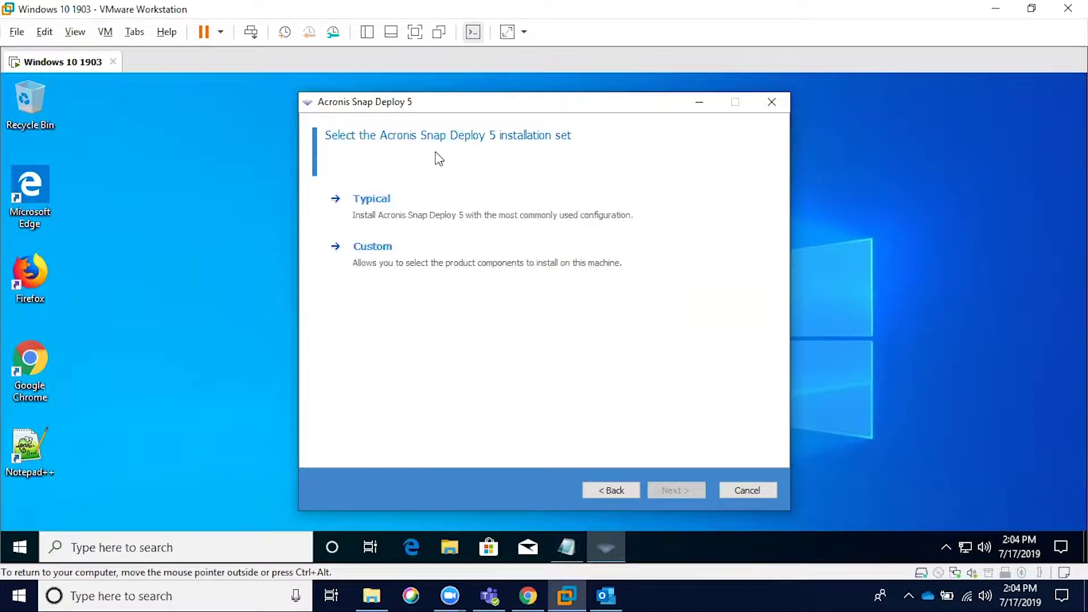
Choose Custom and read the Management Console, License Server, PXE Server, Management Agent and Wake-on-LAN Proxy descriptions.
click(392, 260)
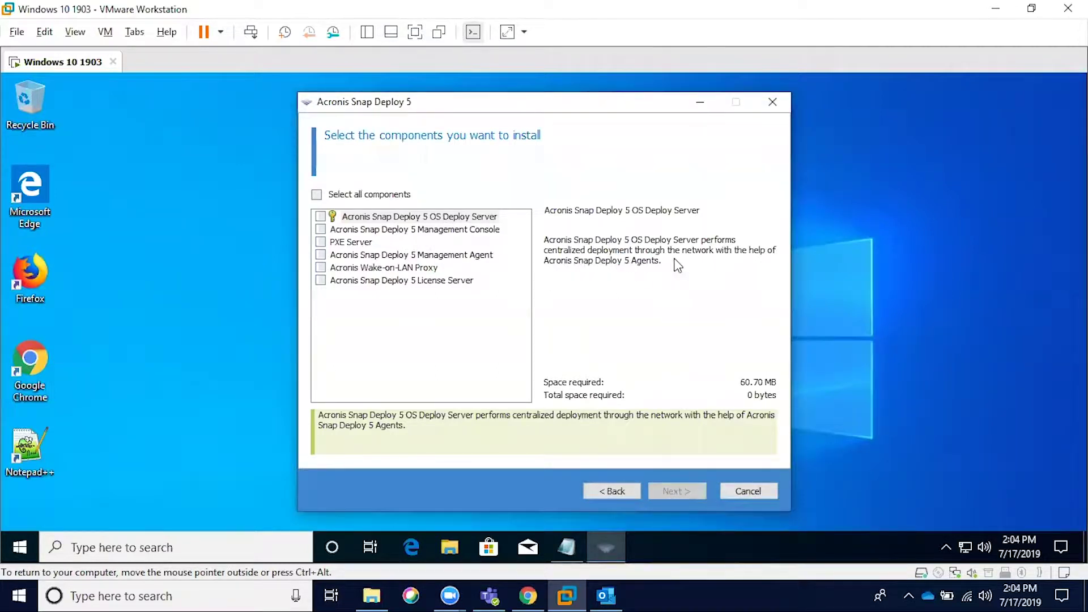
click(405, 231)
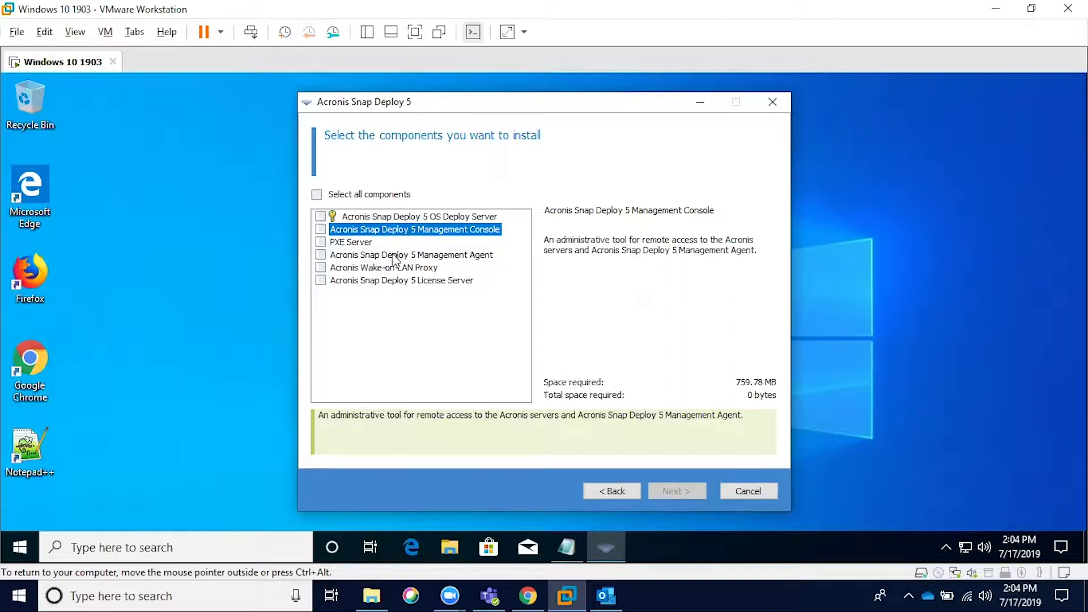
click(398, 281)
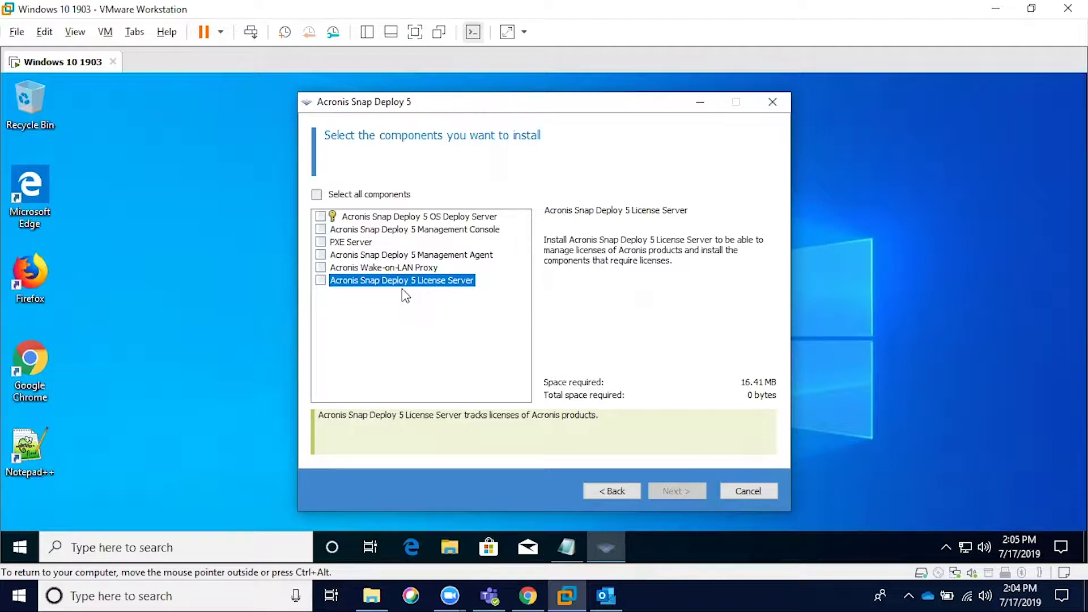
click(362, 244)
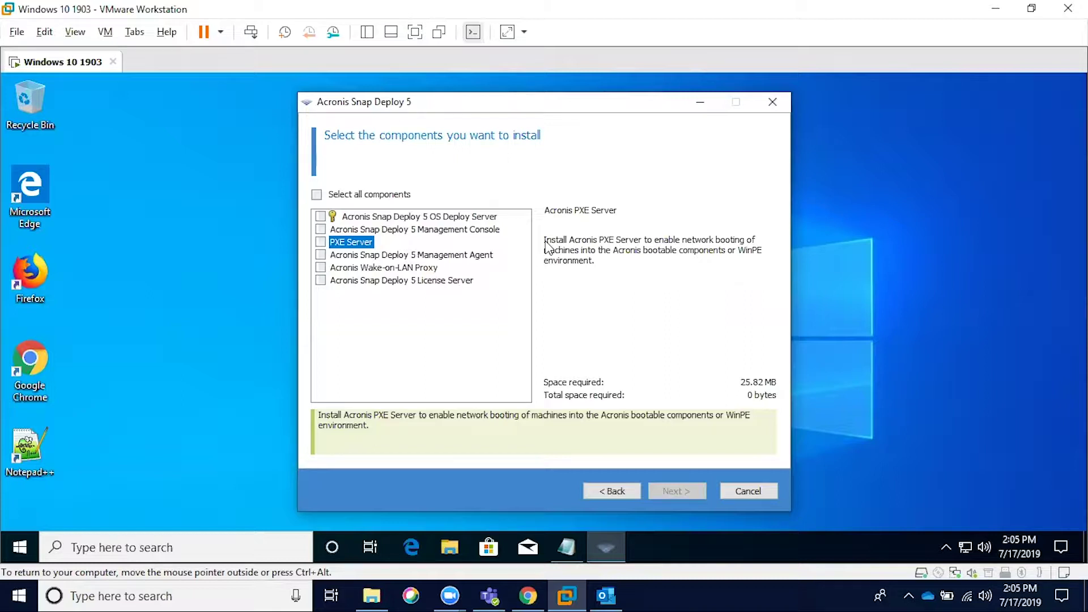
click(464, 258)
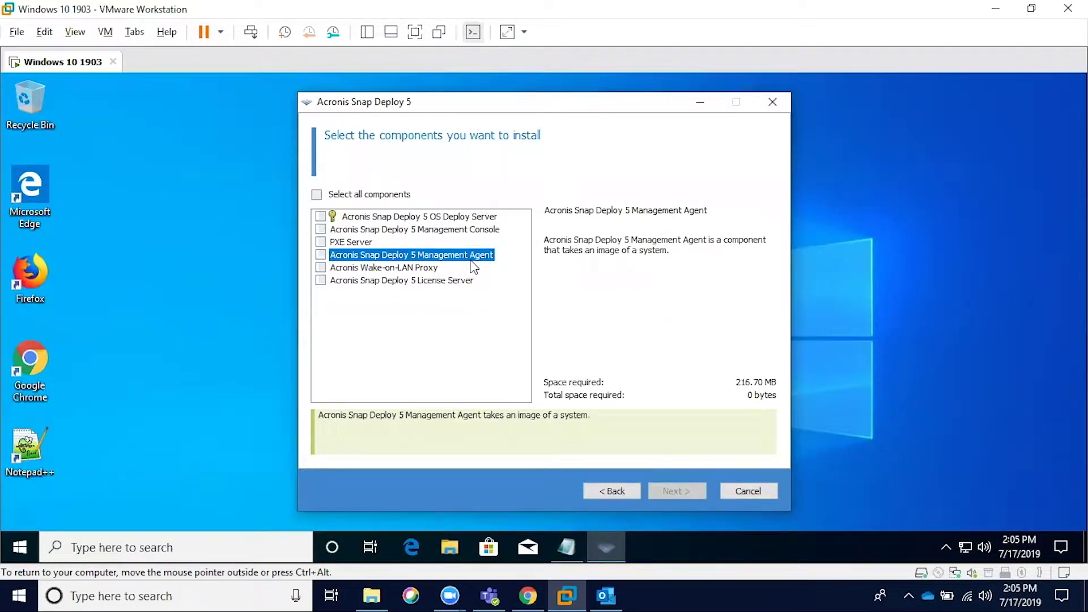
click(425, 269)
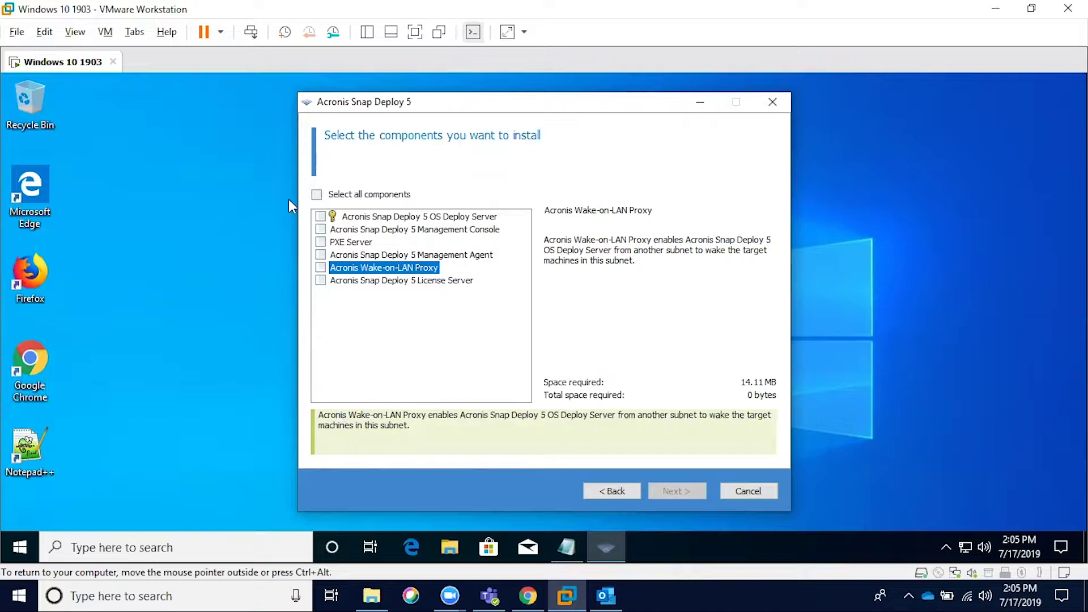
Tick Management Console, OS Deploy Server and Management Agent, then go back and pick Typical.
click(320, 229)
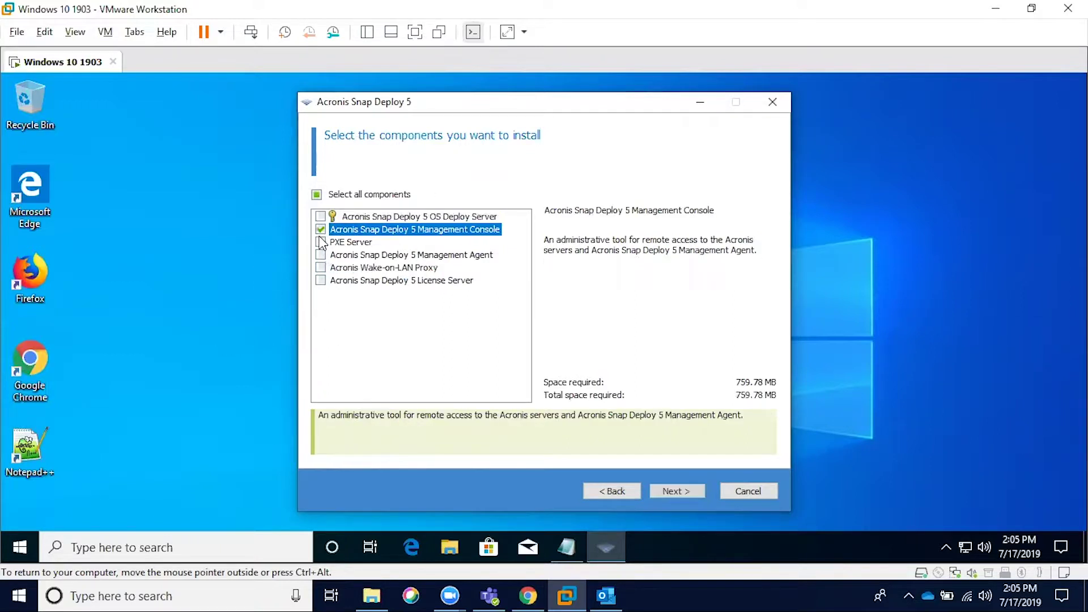
click(320, 216)
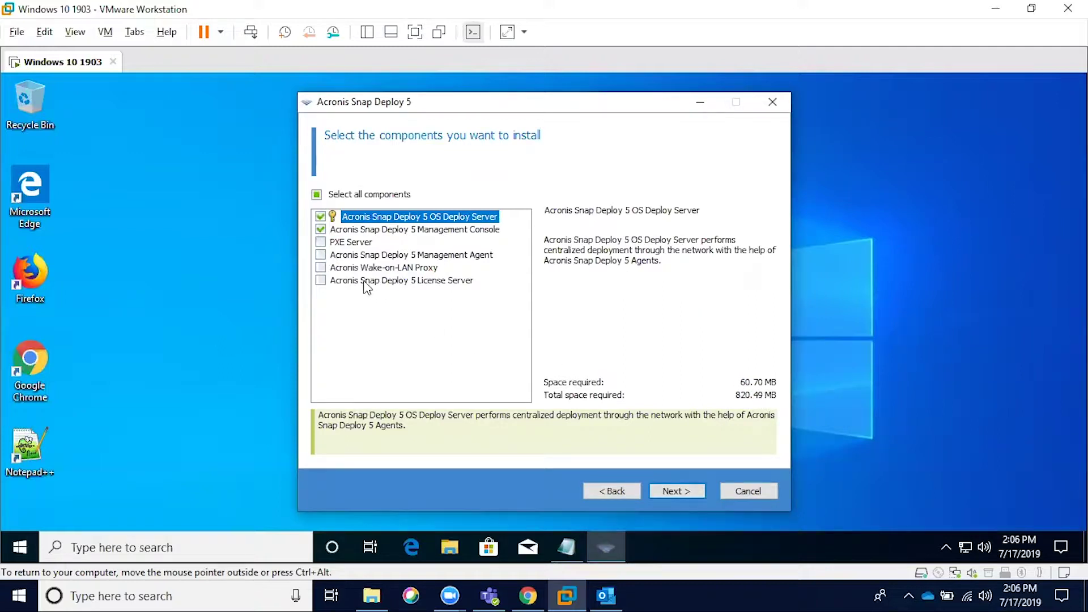
click(321, 255)
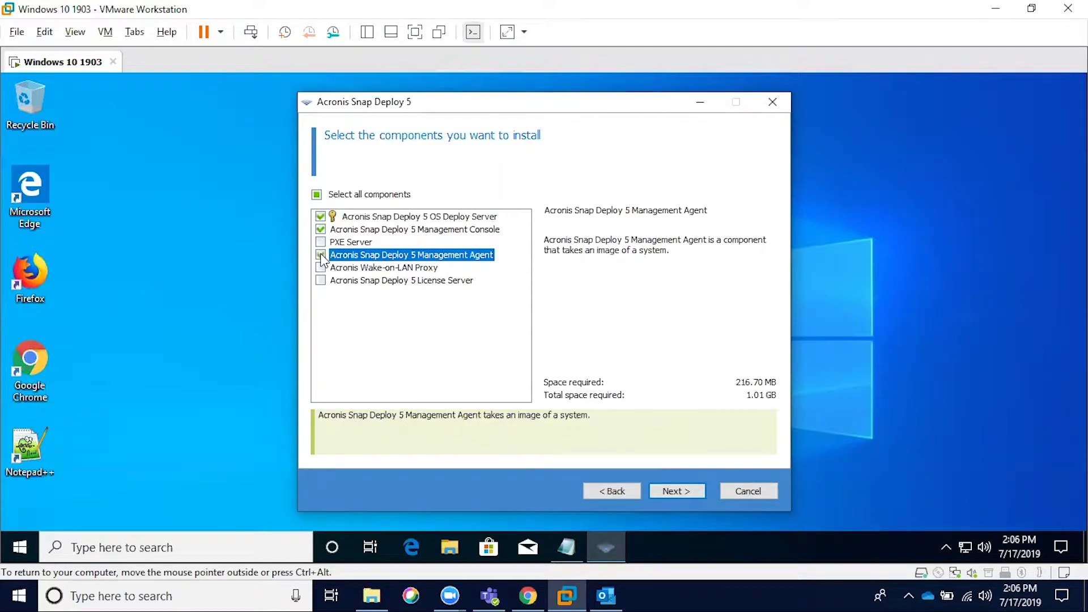
click(589, 488)
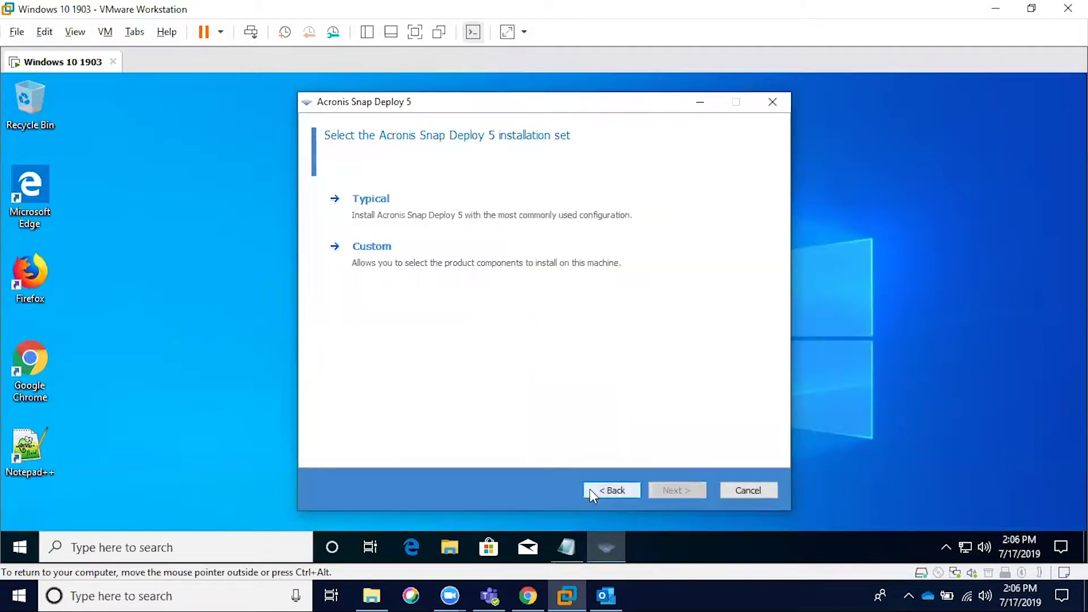
click(425, 218)
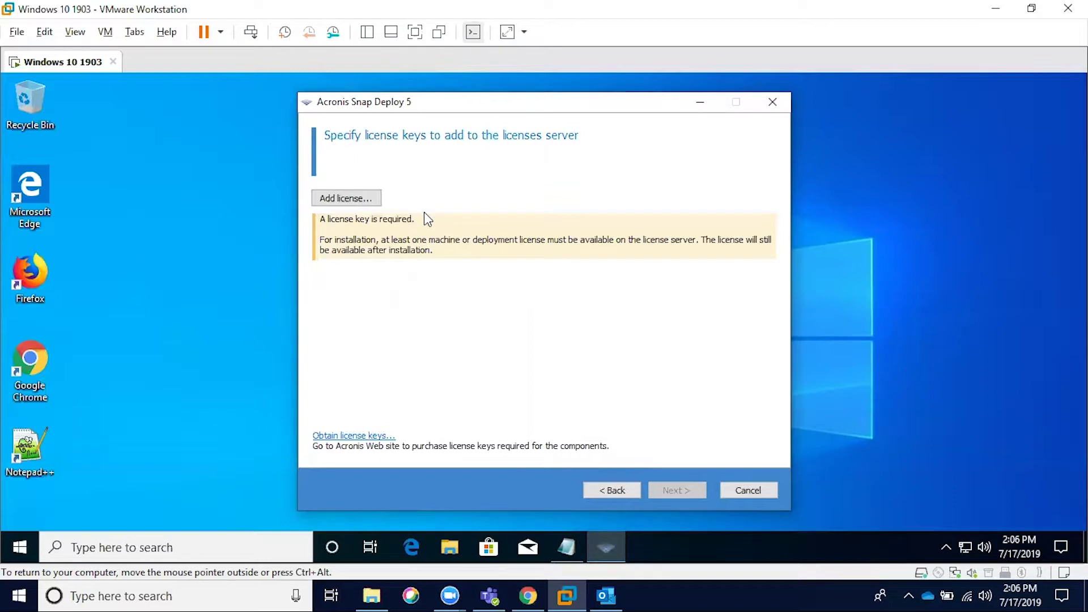
Paste a Snap Deploy 5 for PC trial license key into the localhost license server.
click(356, 199)
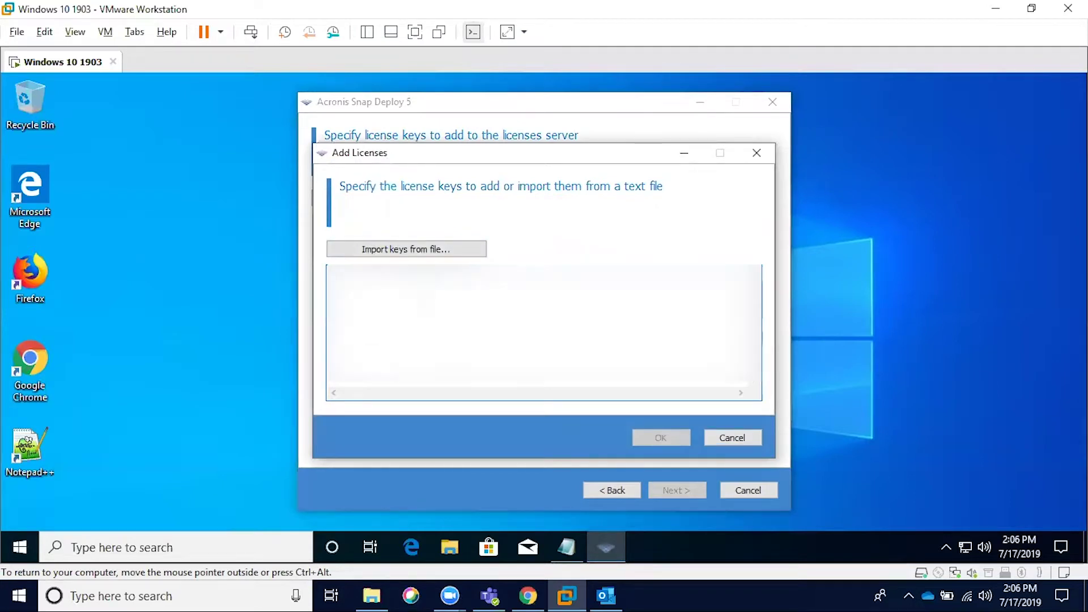
key(ctrl+v)
key(End)
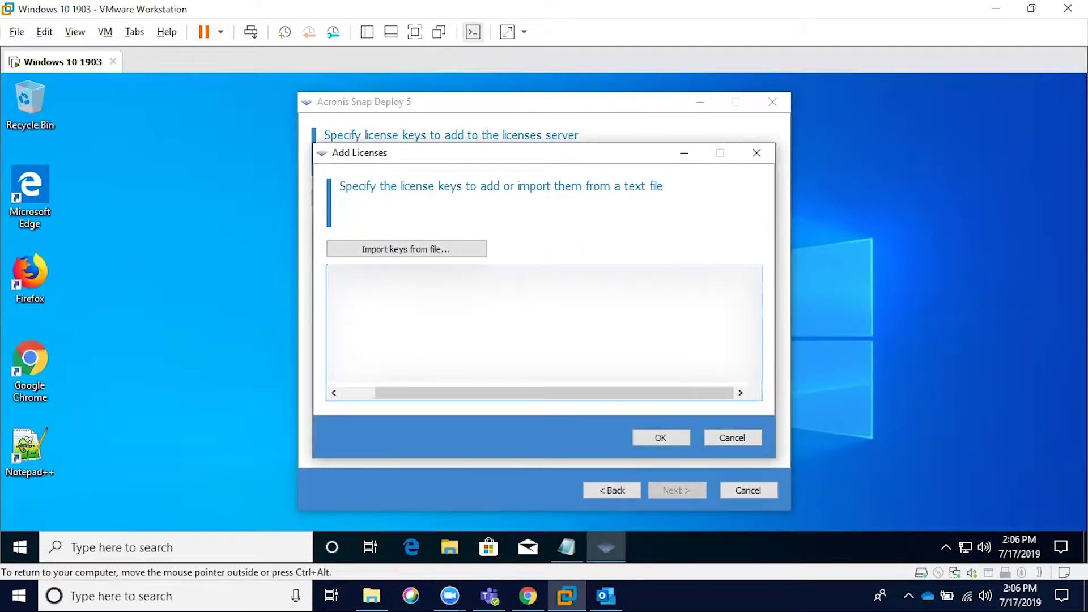
click(660, 437)
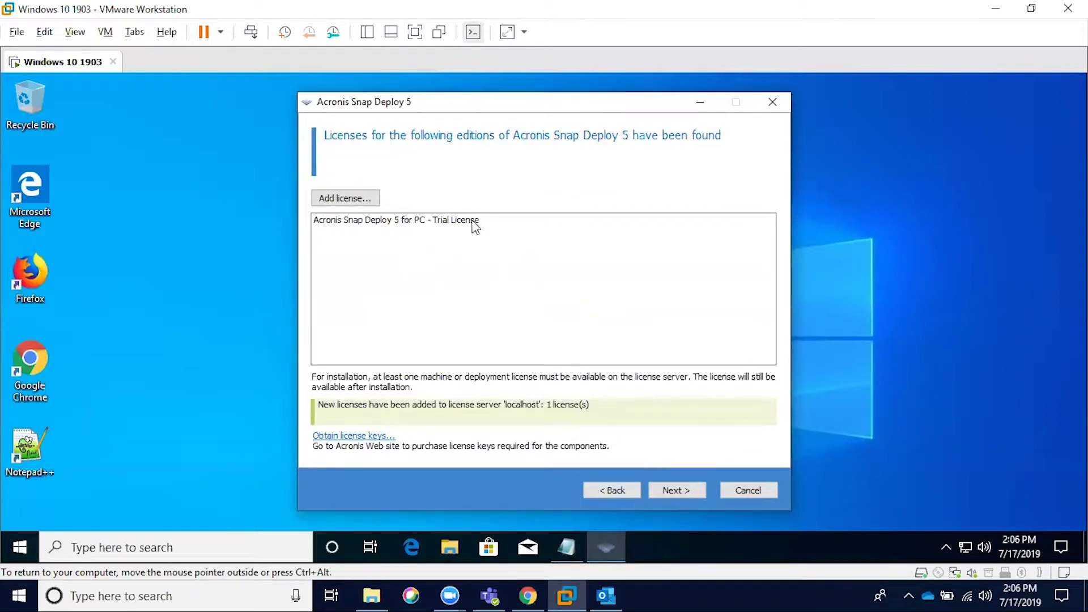
click(659, 490)
Keep the default install path C:\Program Files (x86)\Acronis for all users.
click(402, 197)
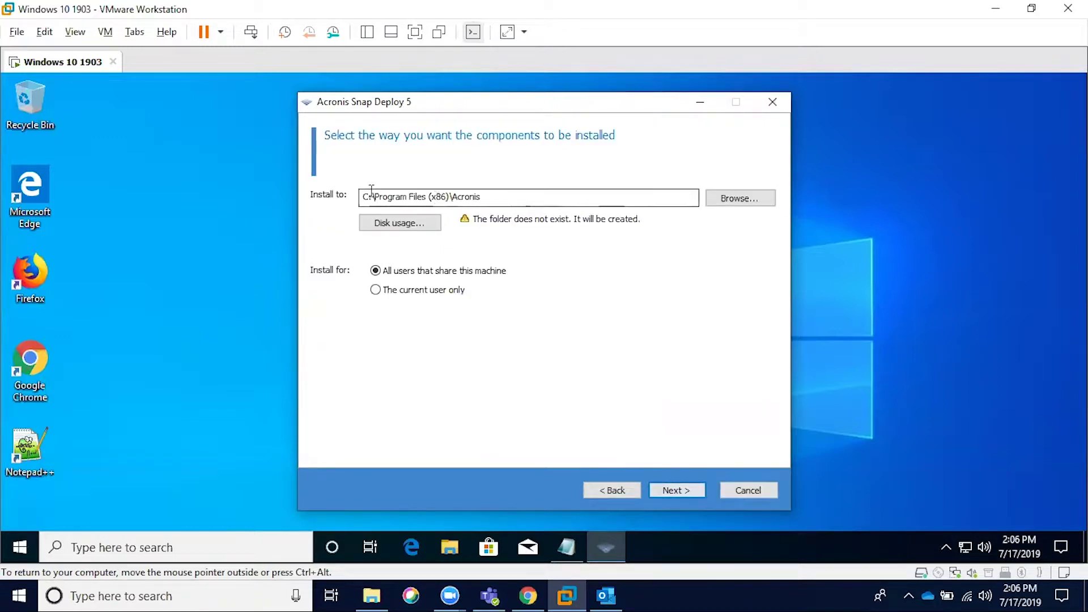
double_click(456, 197)
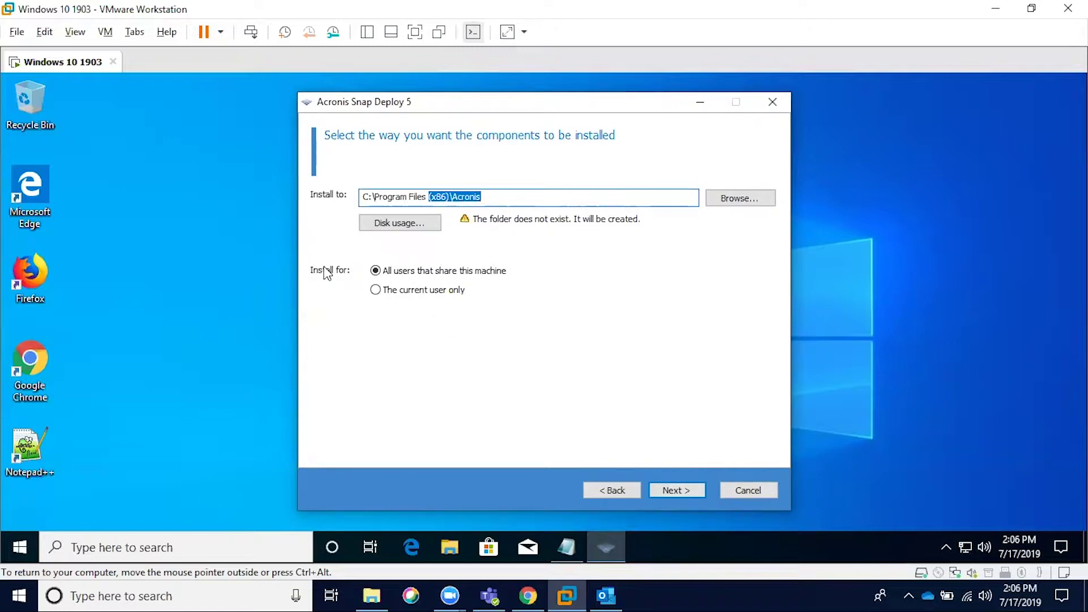
click(675, 494)
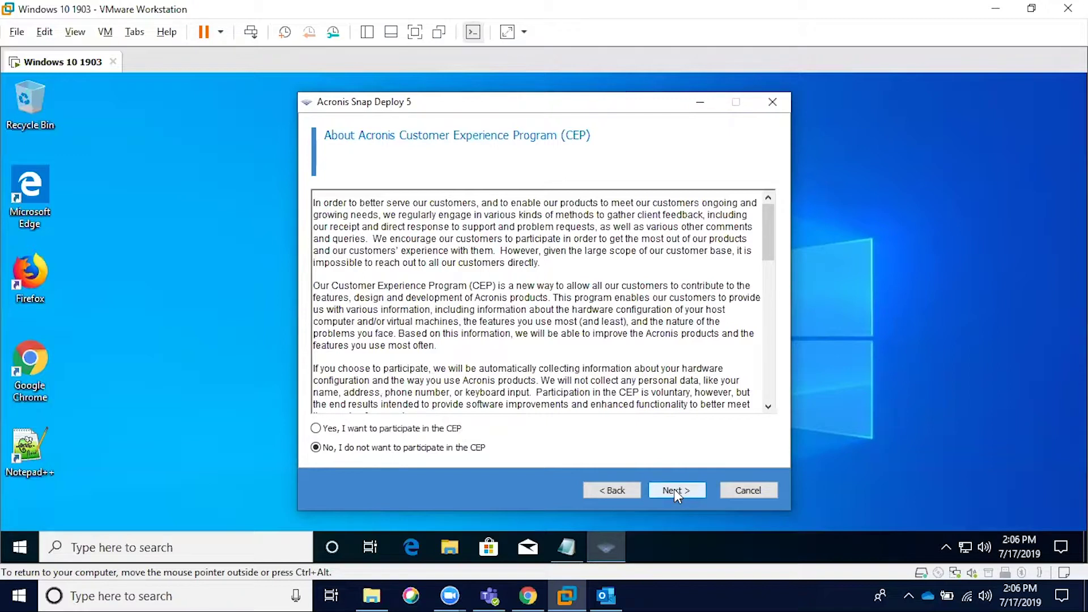
Decline the CEP, review the summary's components, paths and 862.73 MB requirement, then install.
click(673, 490)
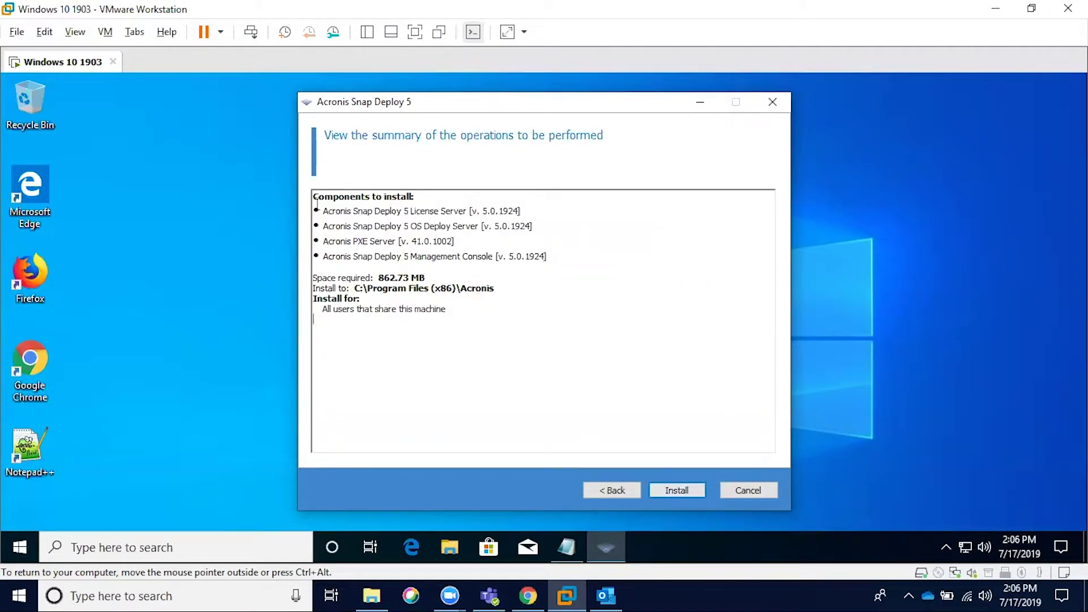
double_click(338, 211)
drag(391, 211, 534, 256)
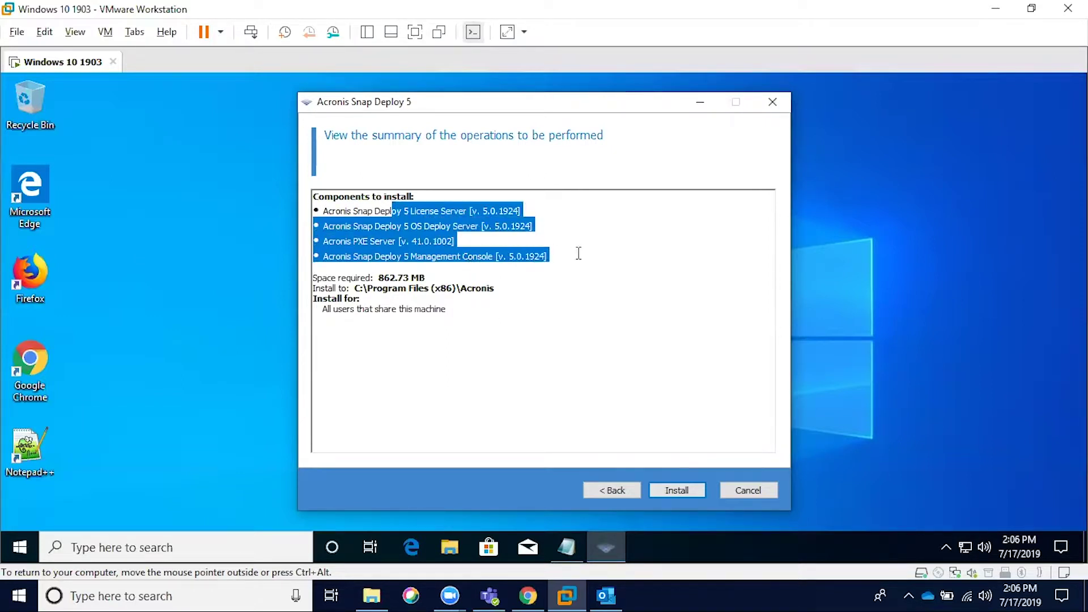
click(578, 254)
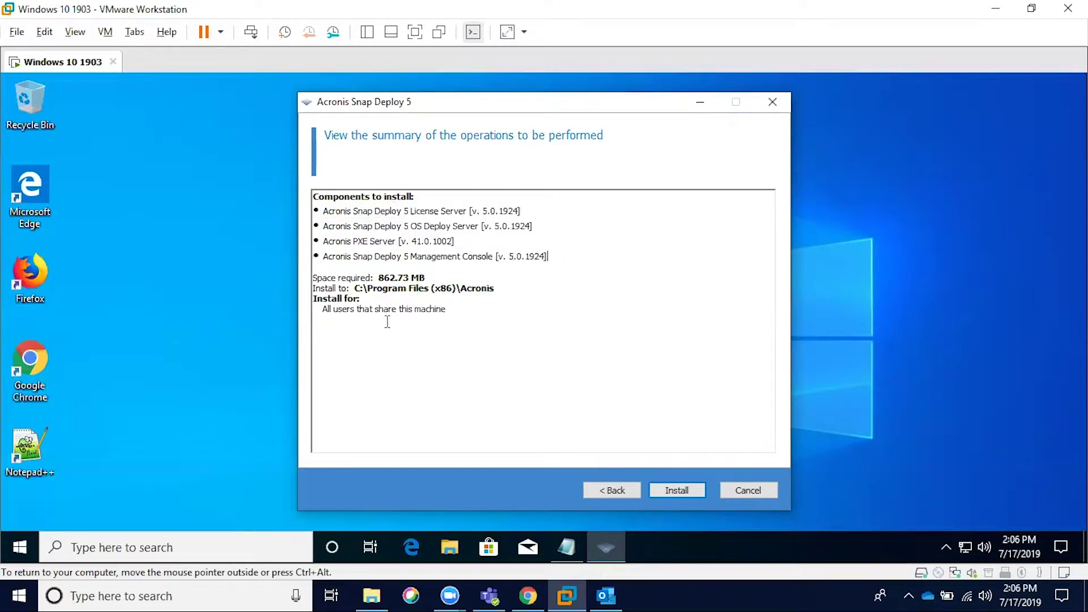
drag(356, 287, 391, 299)
double_click(387, 277)
click(407, 326)
click(670, 485)
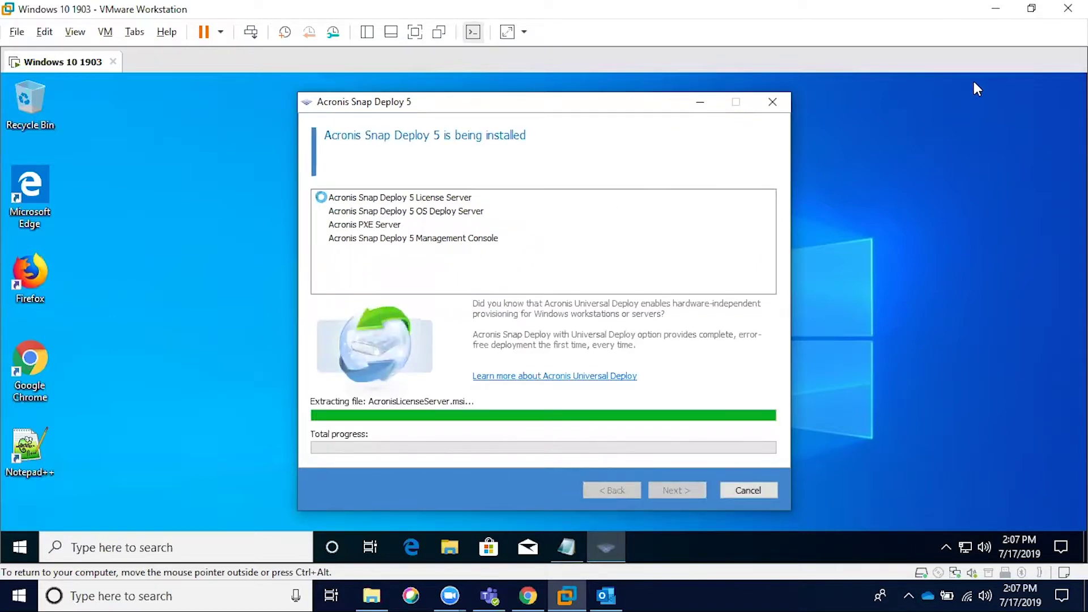
Minimize VMware to view the Used ports help page and highlight UDP port 9876.
click(995, 10)
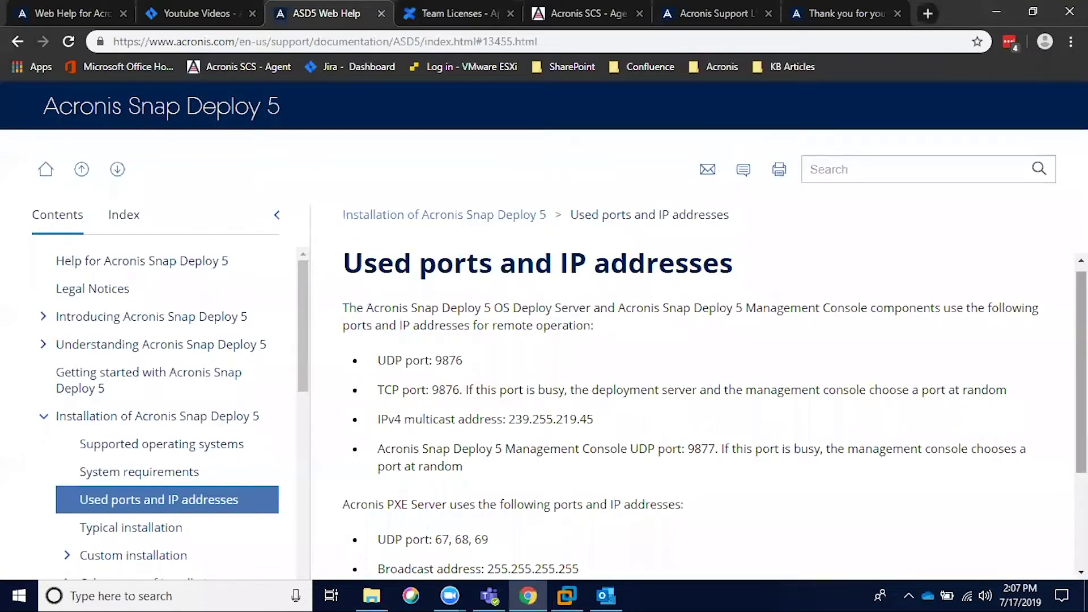
scroll(714, 411, down, 1)
scroll(714, 411, up, 1)
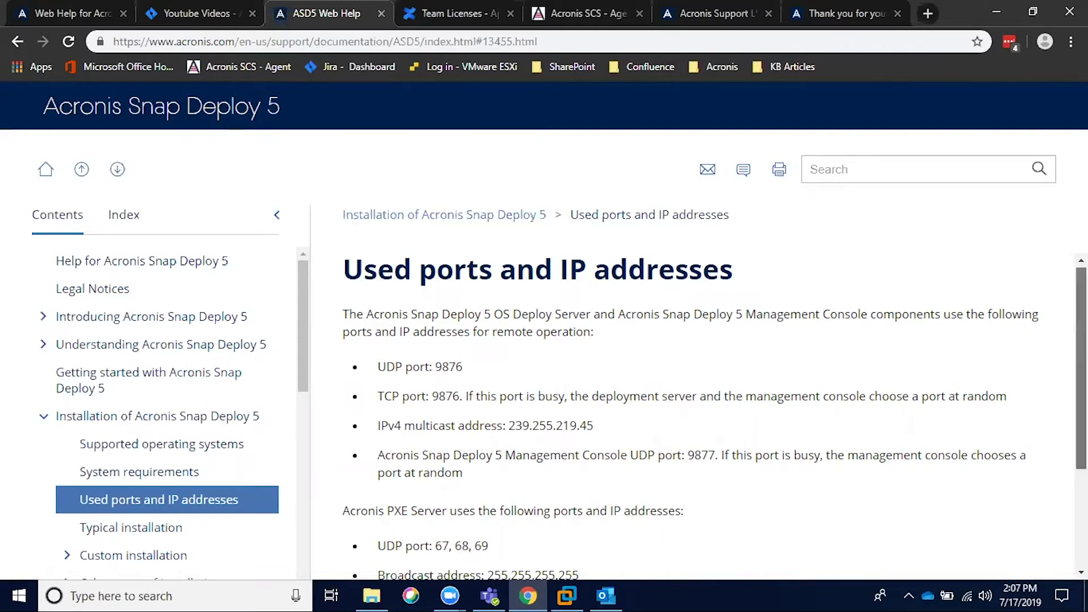
scroll(714, 417, down, 1)
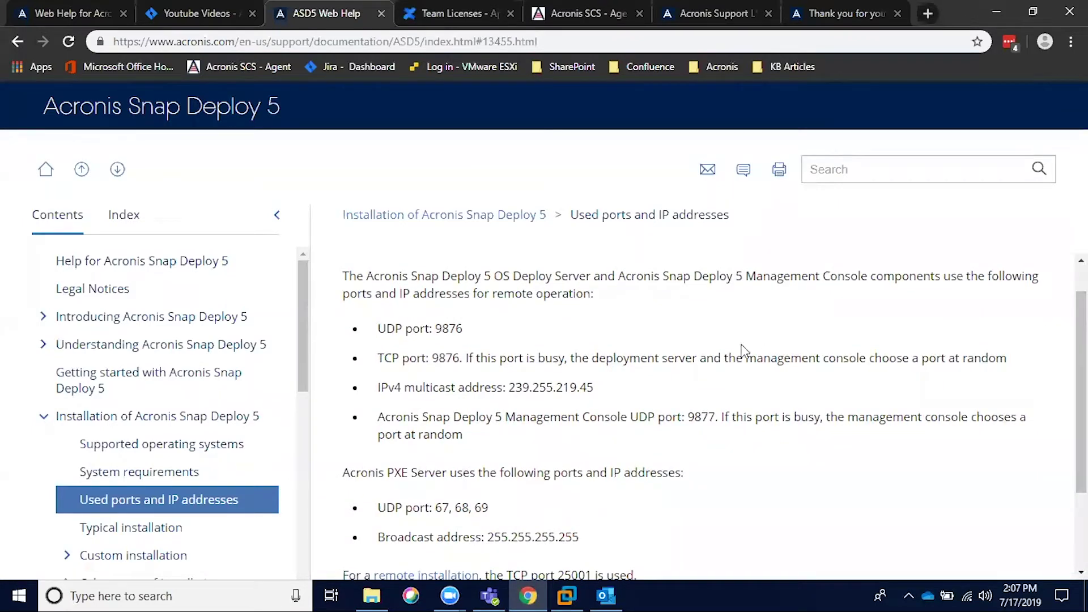
double_click(452, 329)
click(473, 348)
Select multicast address 239.255.219.45, then check the PXE Server UDP ports 67, 68, 69 below.
drag(508, 388, 619, 387)
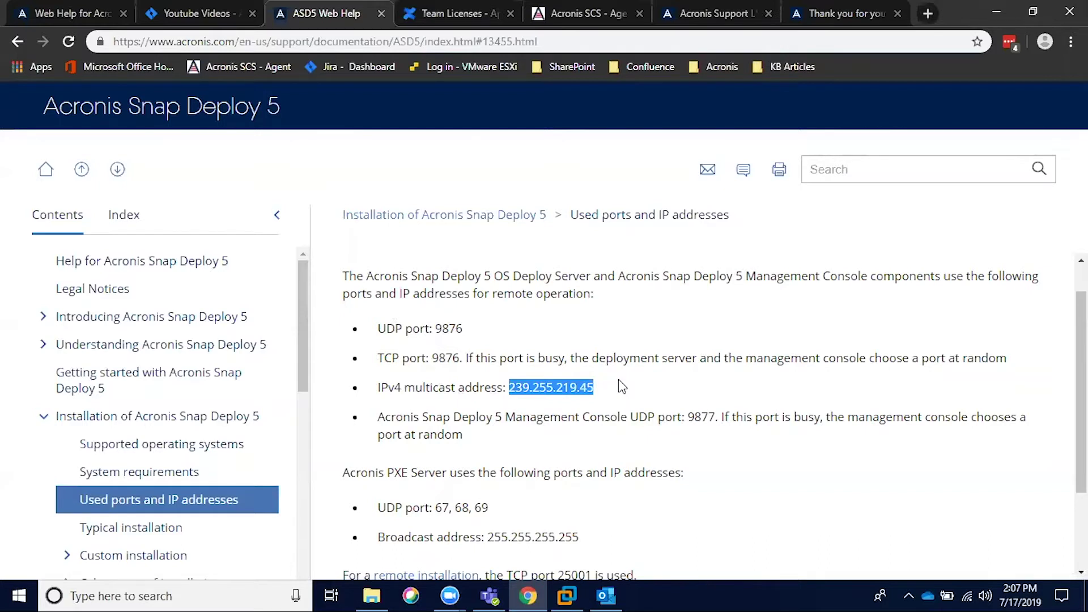
scroll(862, 396, down, 1)
scroll(714, 413, up, 1)
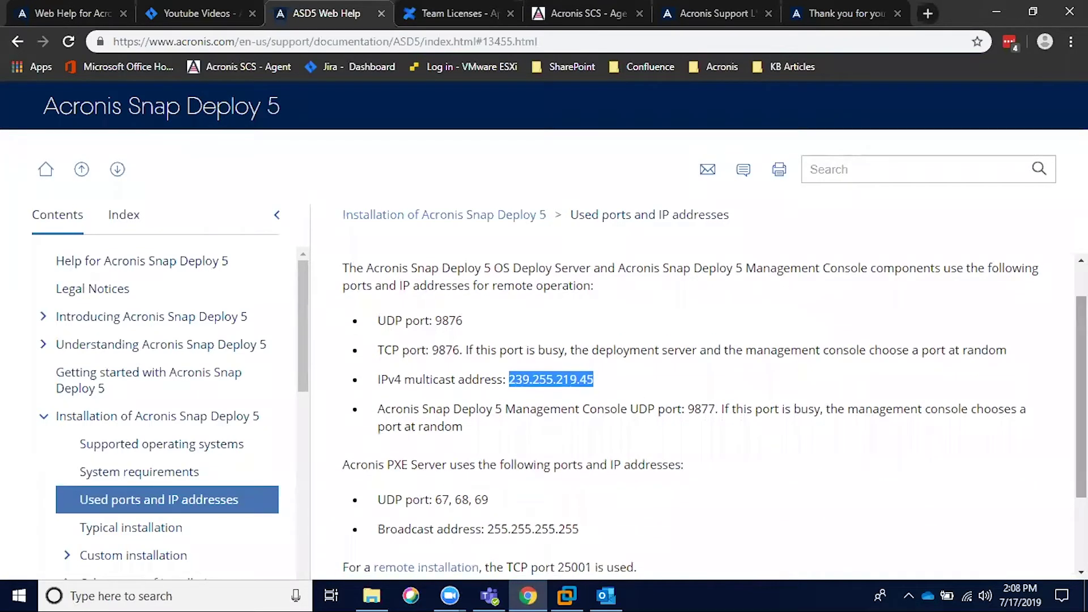